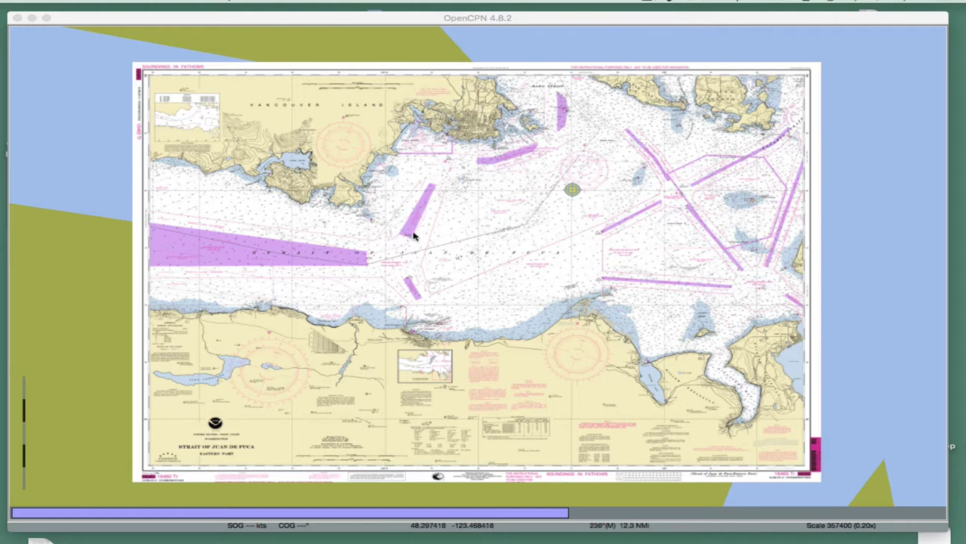
# Activate the Strait of Juan de Fuca chart window and nudge the chart slightly
pyautogui.moveTo(624, 361); pyautogui.dragTo(604, 368)
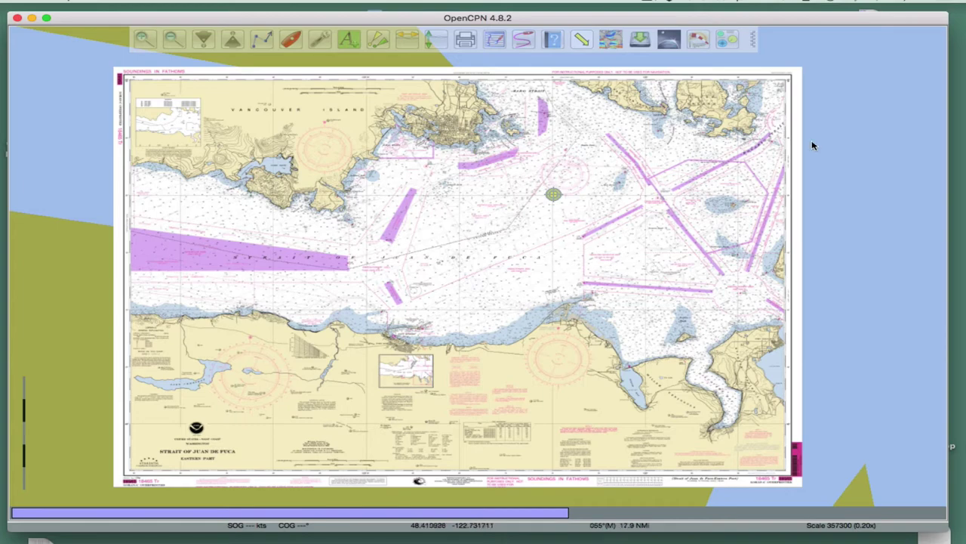
# Pan the chart, collapse and re-expand the toolbar, move it lower, then pan back
pyautogui.moveTo(834, 137); pyautogui.dragTo(477, 275)
pyautogui.moveTo(420, 313); pyautogui.dragTo(619, 286)
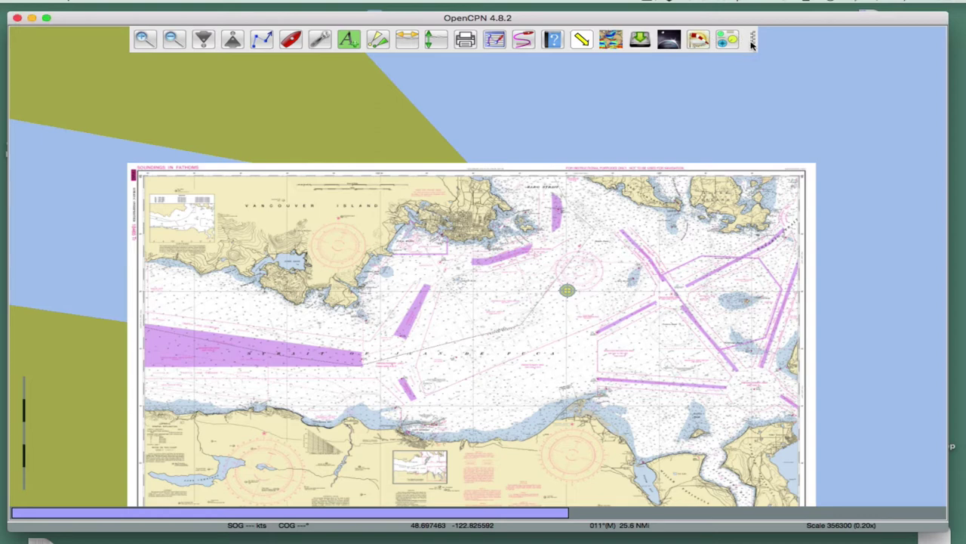
pyautogui.moveTo(755, 43)
pyautogui.mouseDown()
pyautogui.moveTo(758, 77)
pyautogui.moveTo(755, 43)
pyautogui.mouseUp()
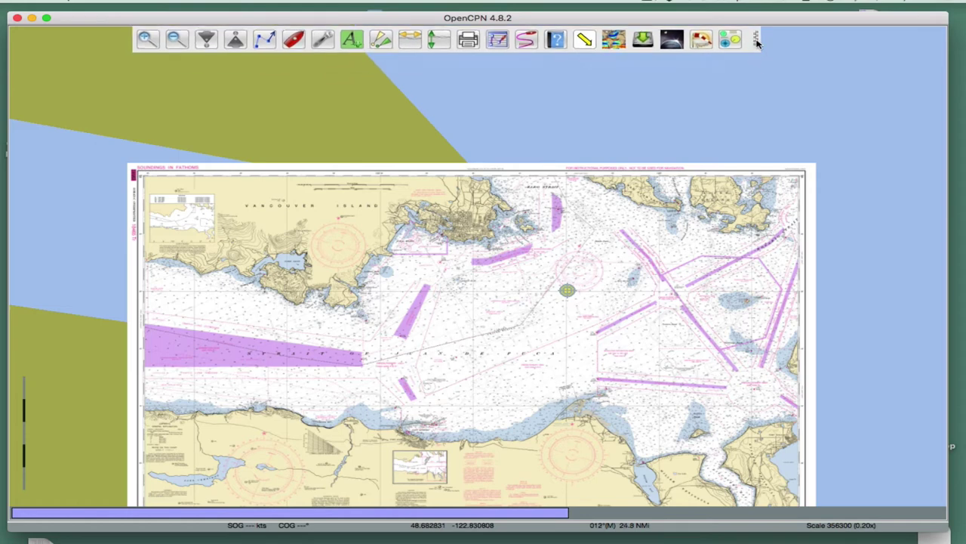
pyautogui.click(758, 43)
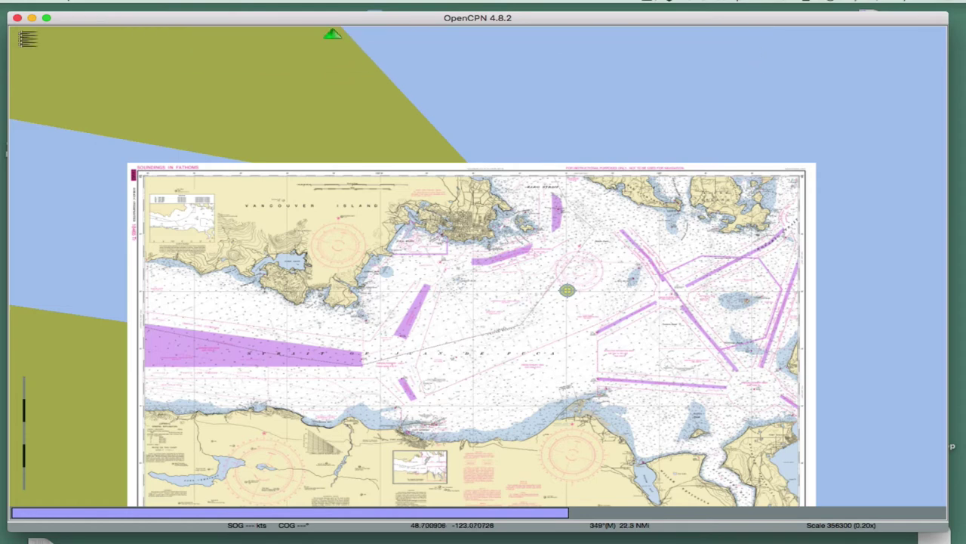
pyautogui.click(26, 40)
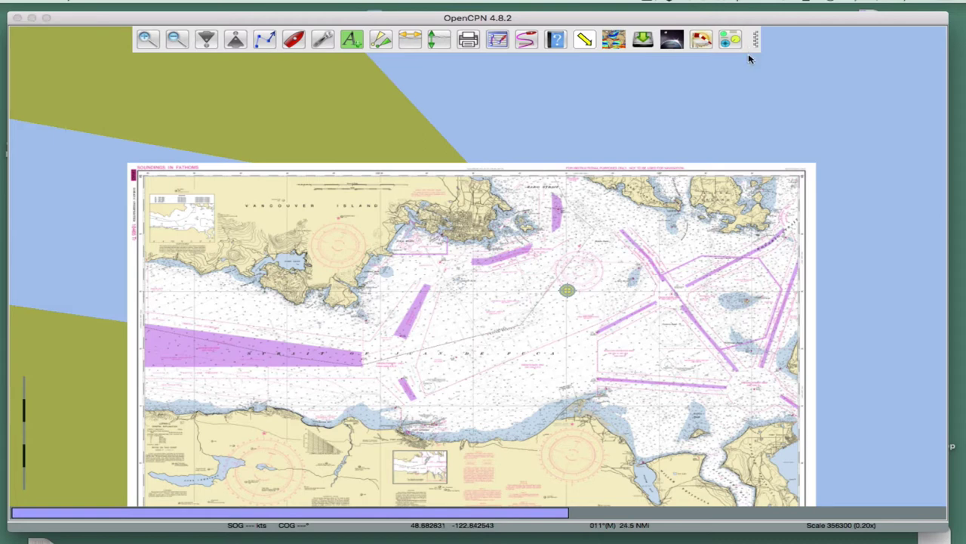
pyautogui.moveTo(757, 37); pyautogui.dragTo(755, 71)
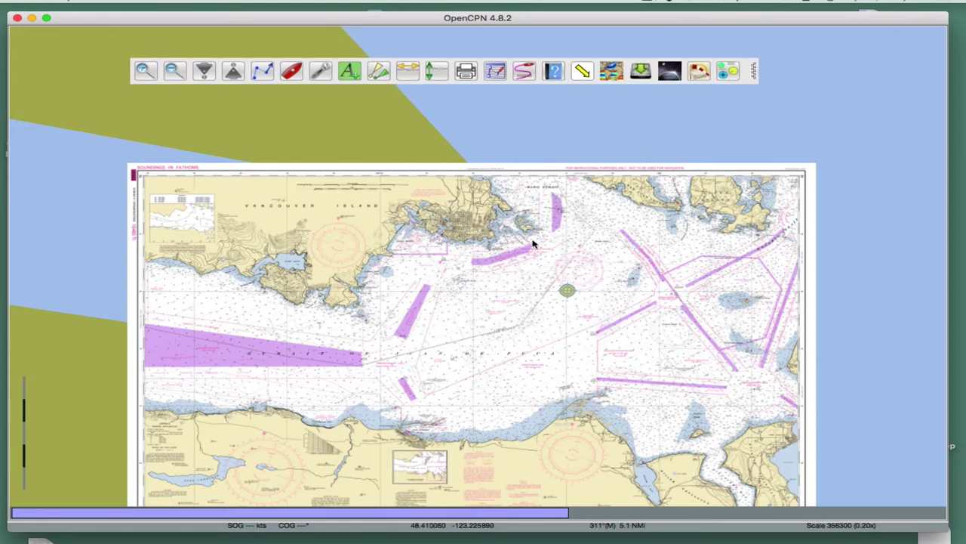
pyautogui.moveTo(533, 241); pyautogui.dragTo(539, 168)
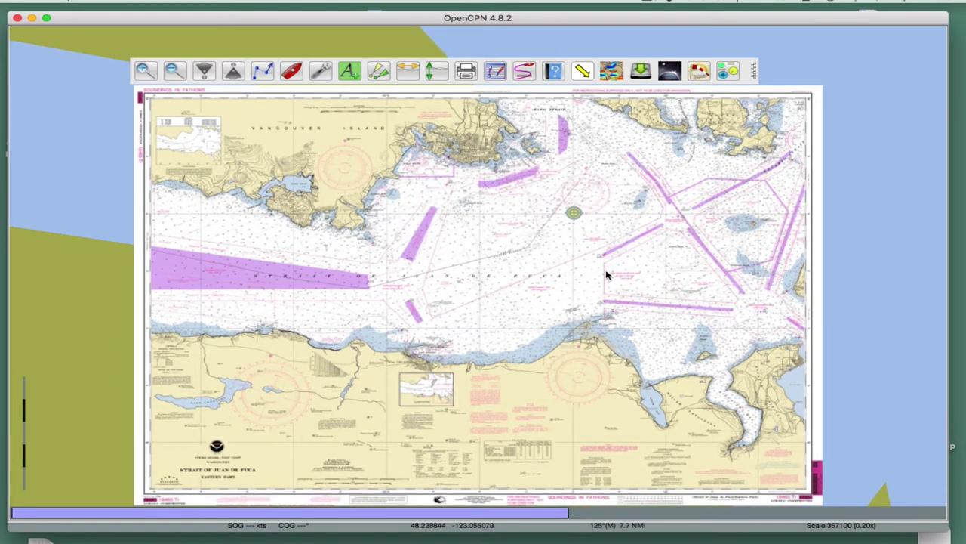
# Browse the Options pages: Display General, Units (magnetic, 20.0° variation), Advanced, then Chart Files
pyautogui.click(323, 73)
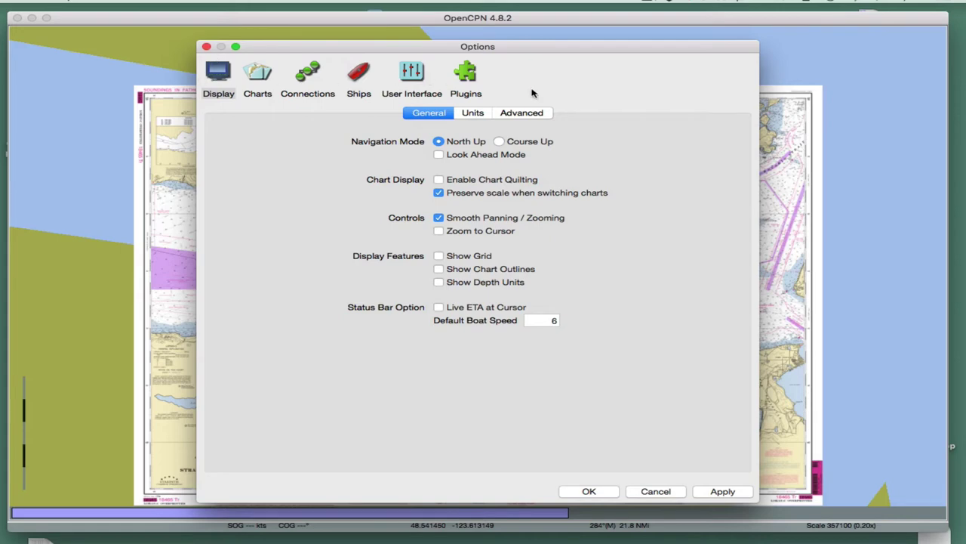
pyautogui.click(308, 80)
pyautogui.click(215, 76)
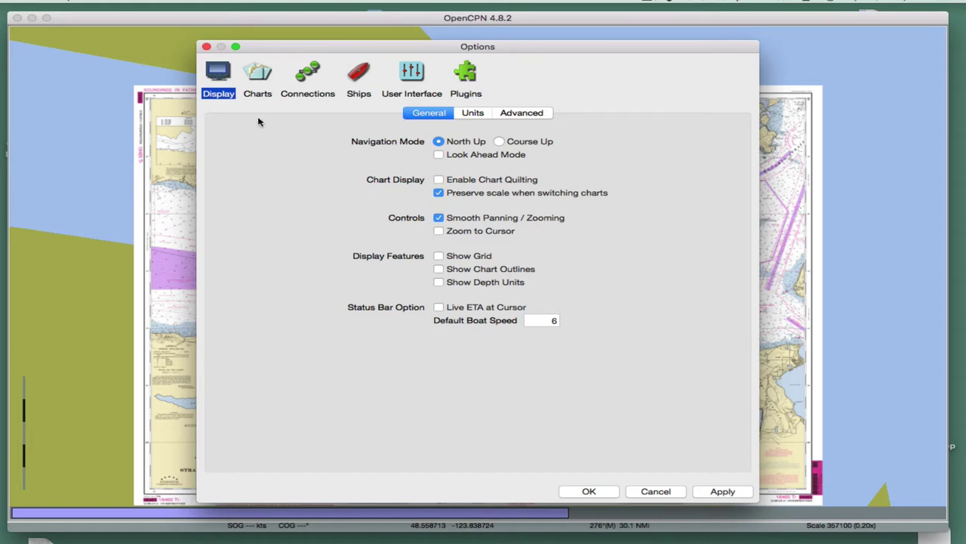
pyautogui.click(432, 113)
pyautogui.click(471, 113)
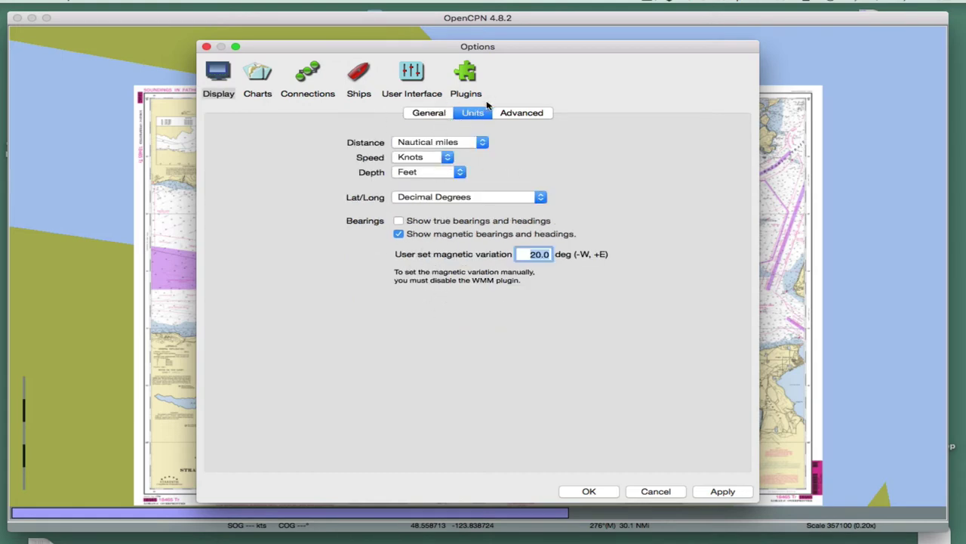
pyautogui.click(521, 112)
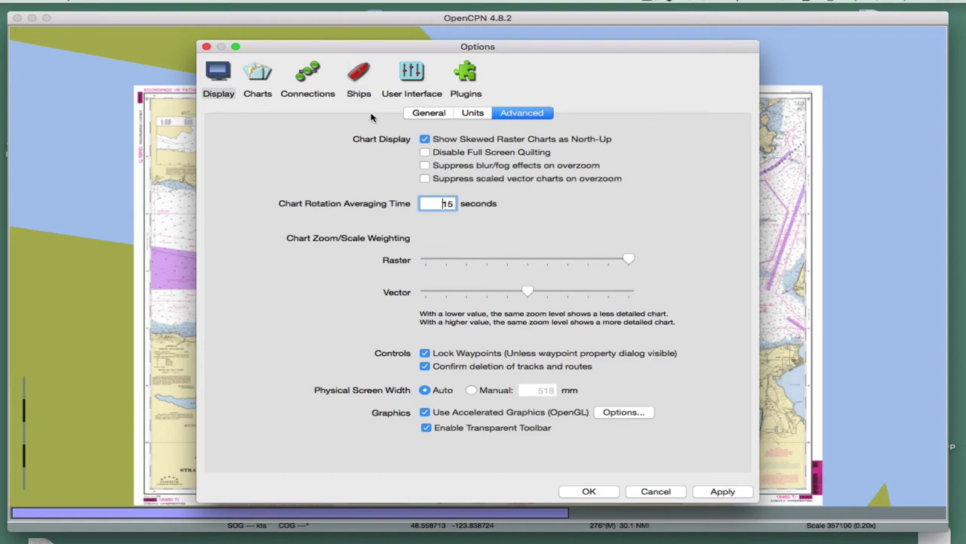
pyautogui.click(259, 77)
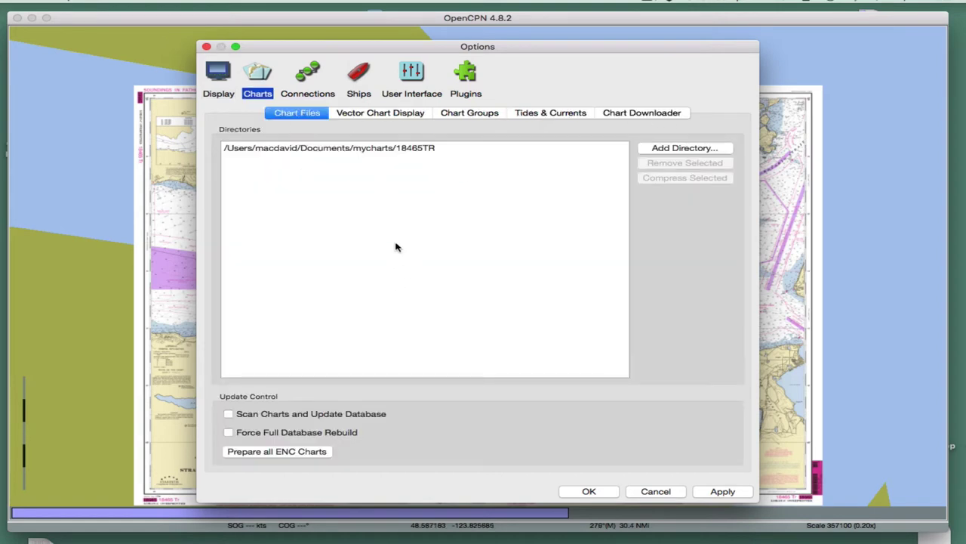
# Select the 18465TR chart directory entry, then view the Connections page
pyautogui.click(436, 148)
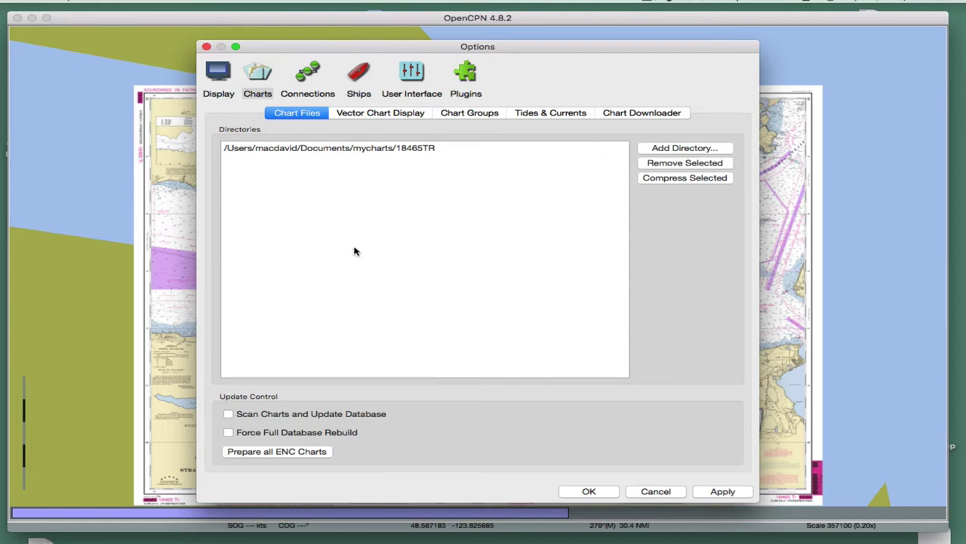
pyautogui.click(301, 81)
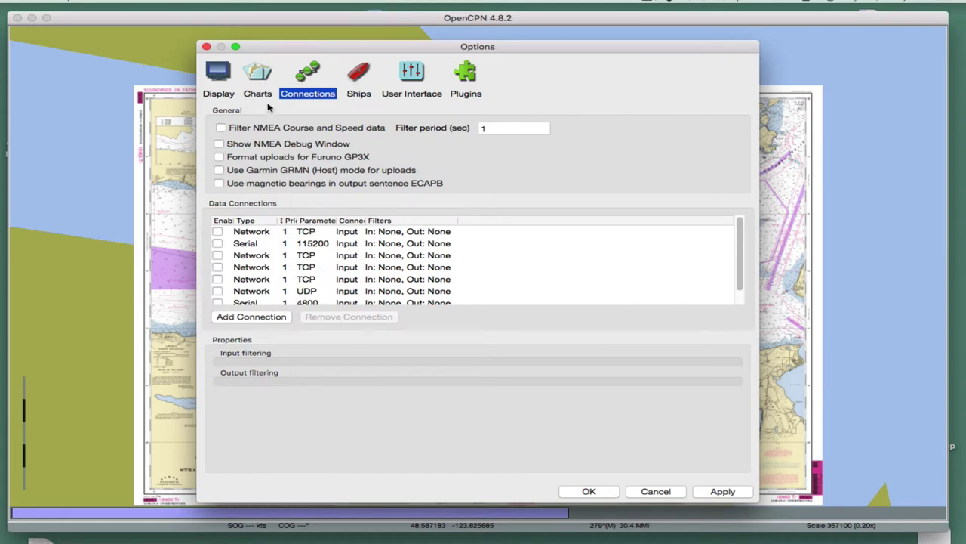
# Browse the Ships and User Interface pages, ending on the installed Plugins list
pyautogui.click(362, 77)
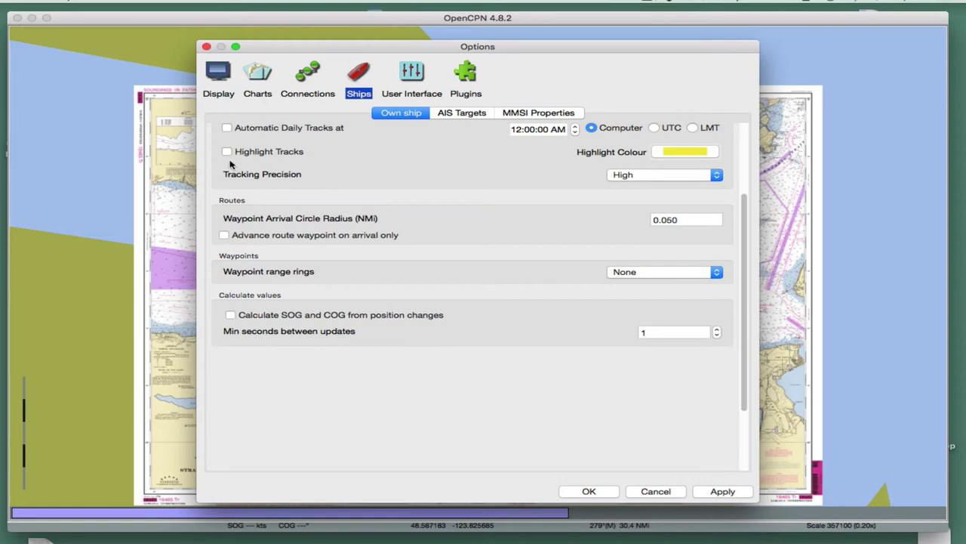
pyautogui.click(413, 73)
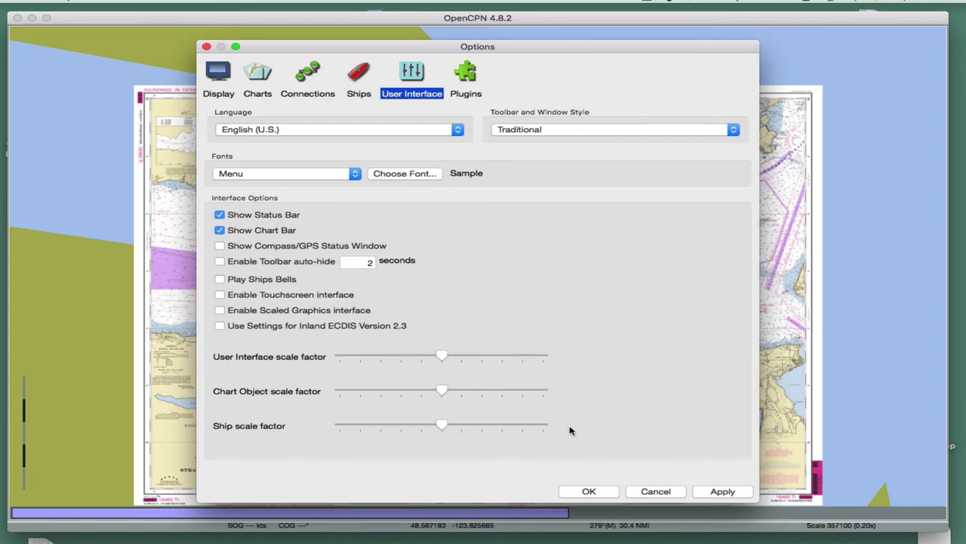
pyautogui.click(460, 73)
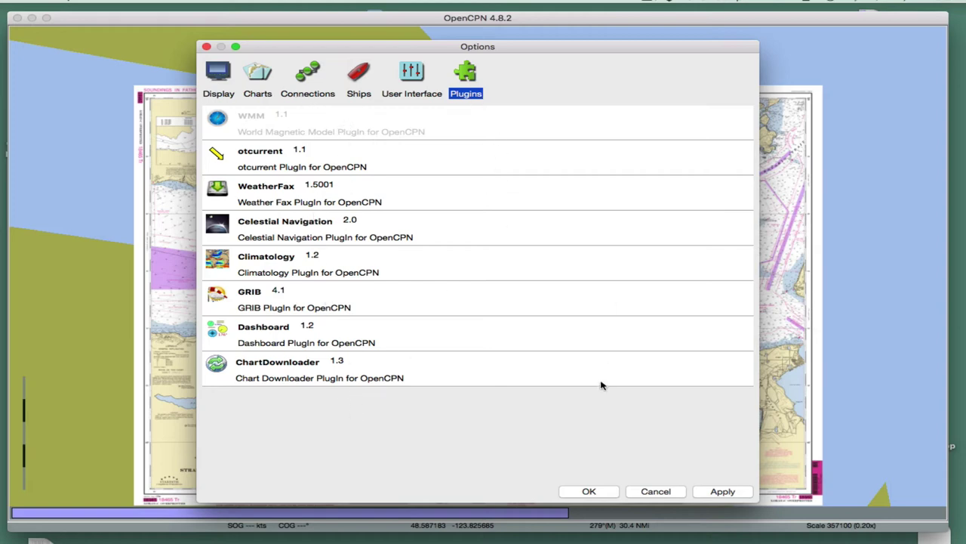
# Close Options with OK, pan the chart slightly left and move the toolbar back up
pyautogui.click(595, 493)
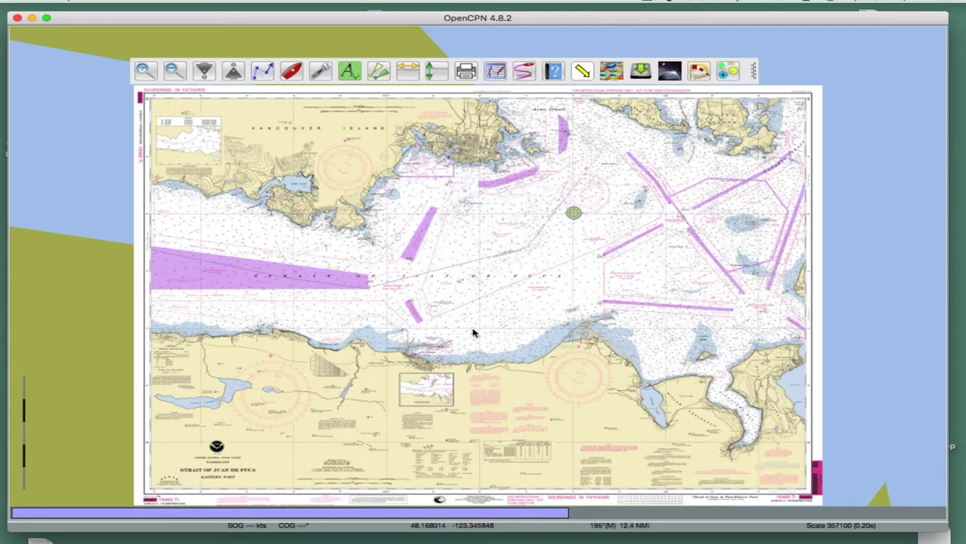
pyautogui.moveTo(470, 333); pyautogui.dragTo(447, 331)
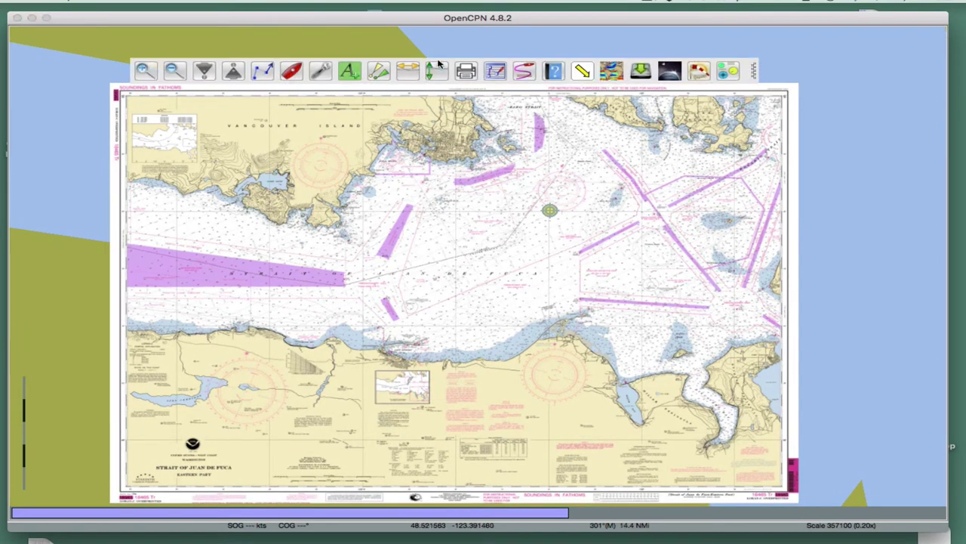
pyautogui.moveTo(754, 70); pyautogui.dragTo(755, 62)
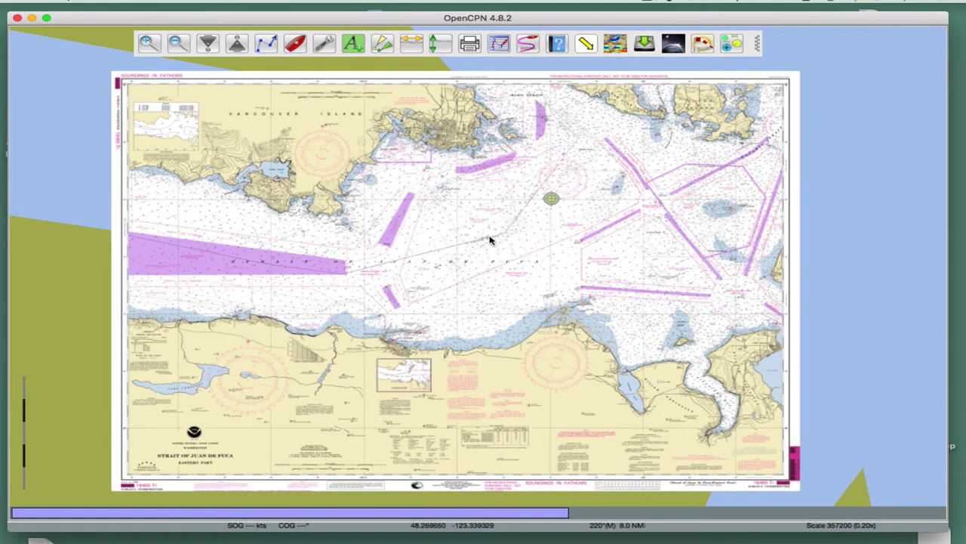
# Zoom in on the strait between Port Angeles and Dungeness
pyautogui.scroll(1, 447, 268)
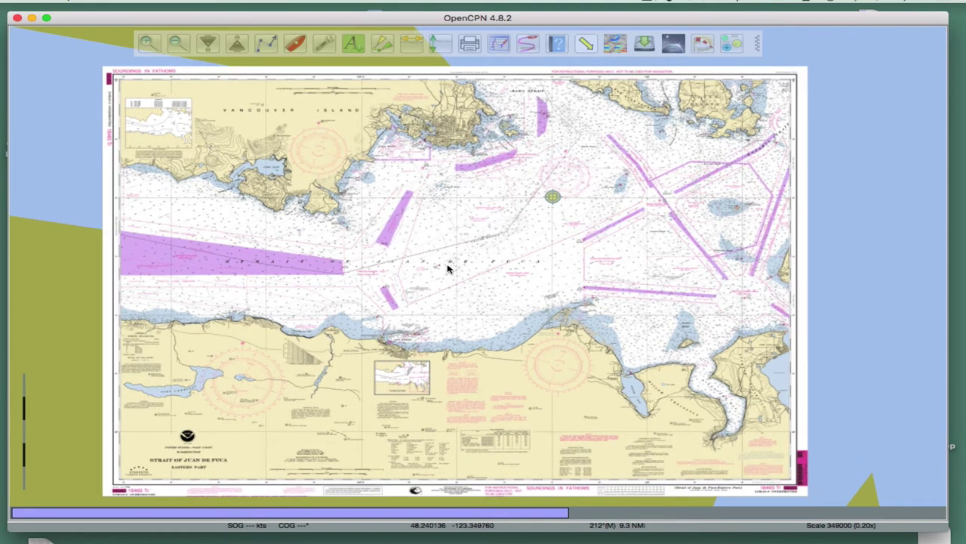
pyautogui.scroll(5, 448, 269)
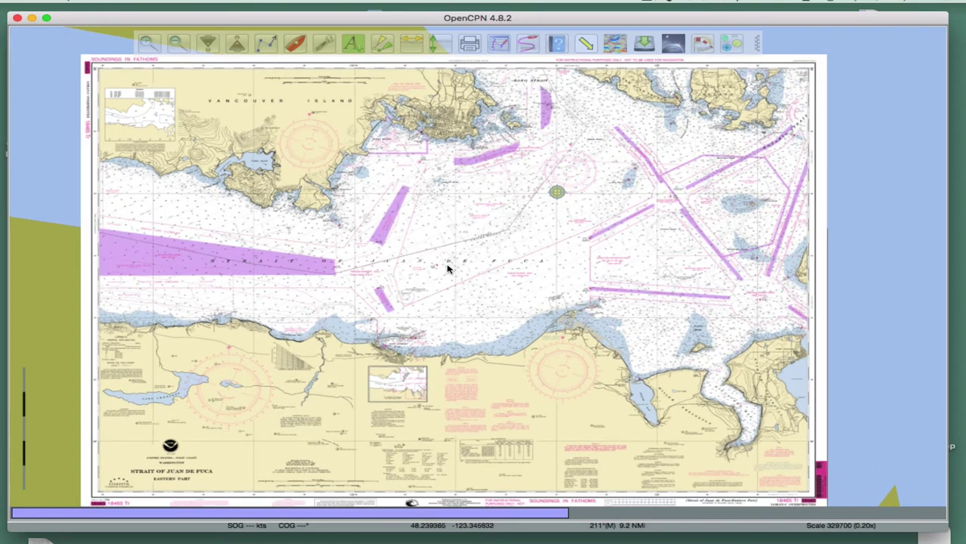
pyautogui.scroll(4, 448, 269)
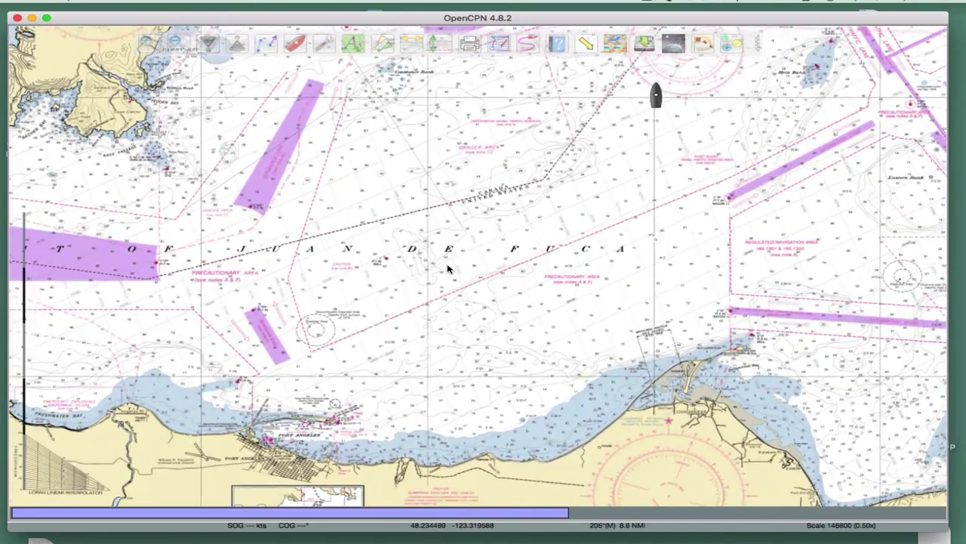
pyautogui.scroll(2, 448, 269)
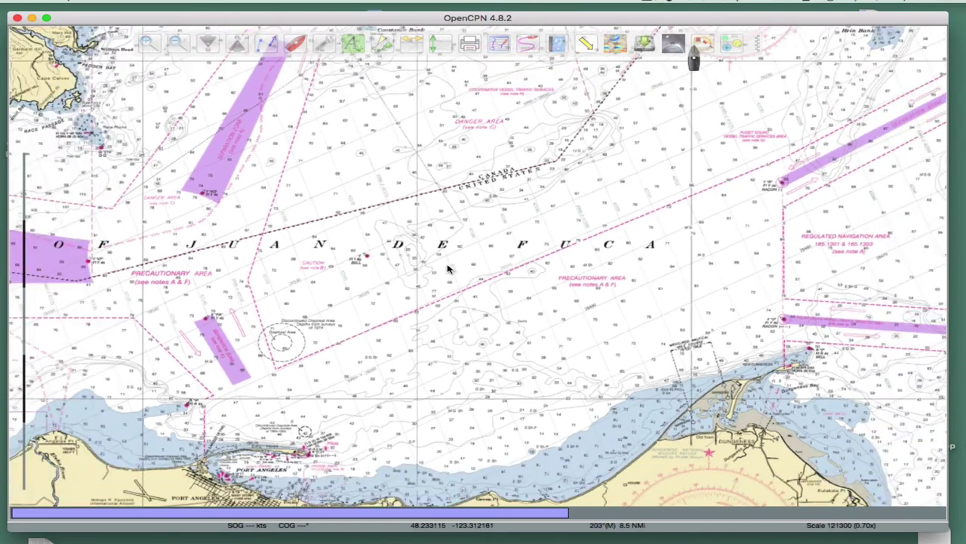
pyautogui.scroll(1, 448, 269)
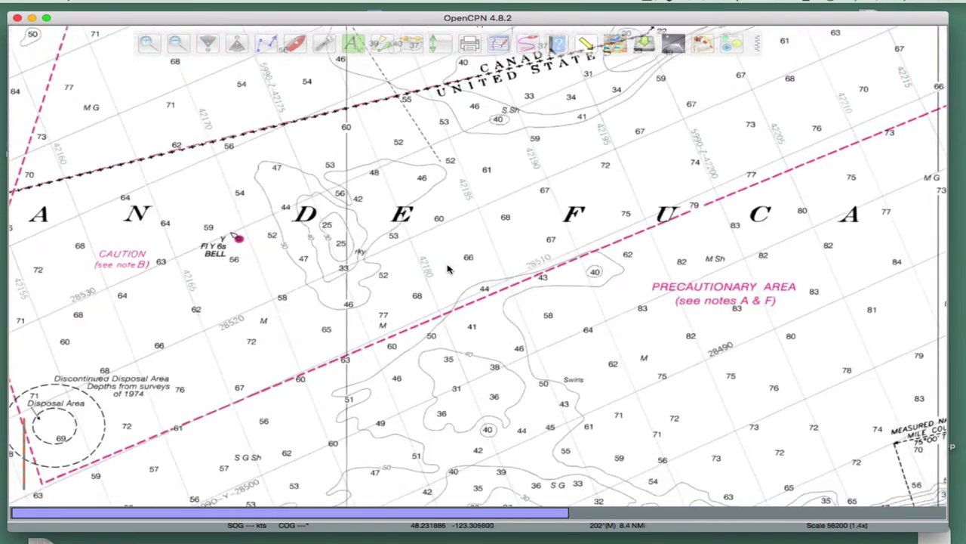
pyautogui.scroll(-4, 448, 269)
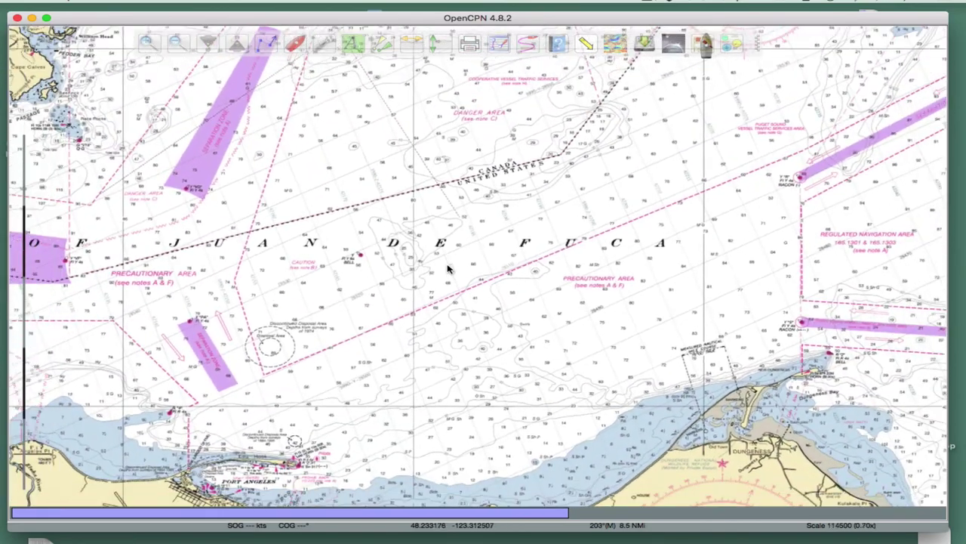
pyautogui.scroll(-2, 448, 269)
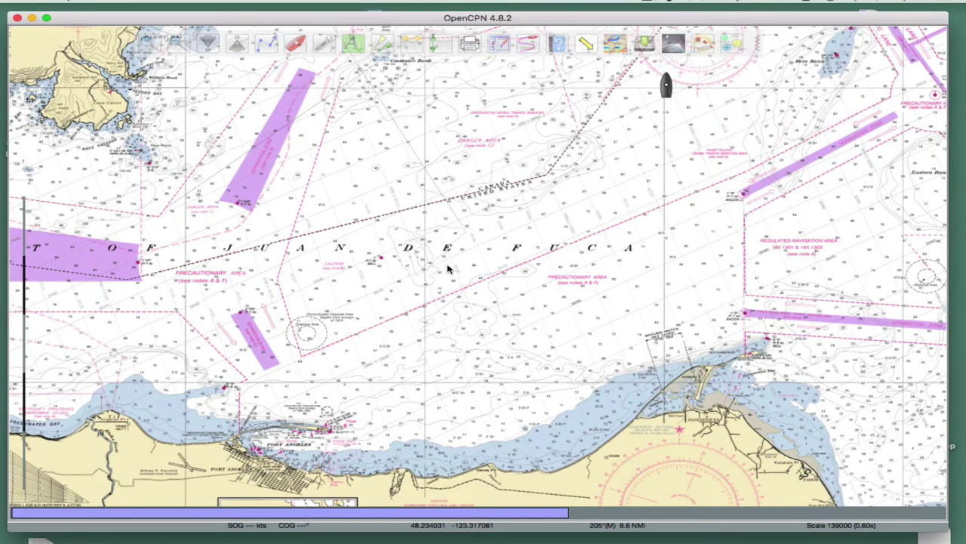
pyautogui.hotkey('ctrl', 'r')
pyautogui.click(427, 326)
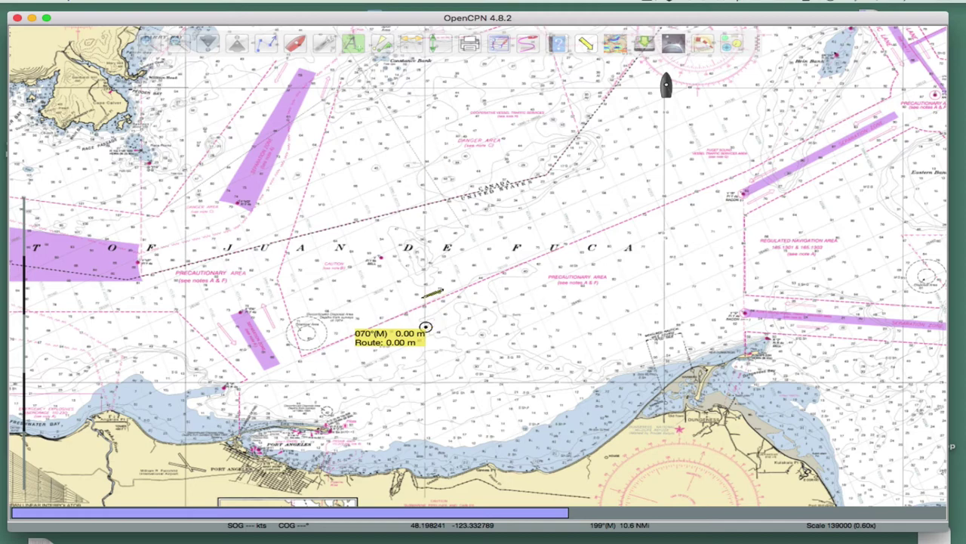
pyautogui.moveTo(427, 327)
pyautogui.mouseDown()
pyautogui.moveTo(425, 274)
pyautogui.moveTo(427, 304)
pyautogui.mouseUp()
pyautogui.click(429, 225)
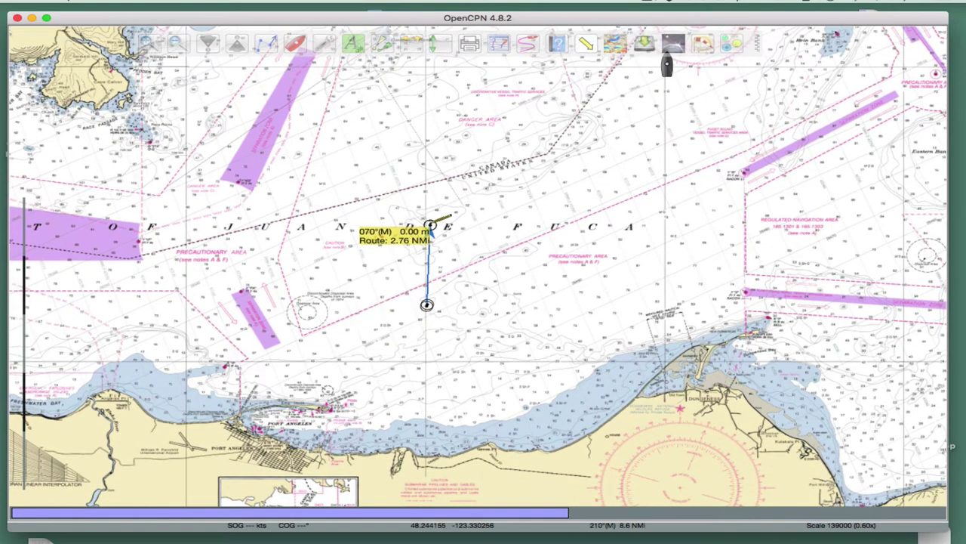
pyautogui.press('Escape')
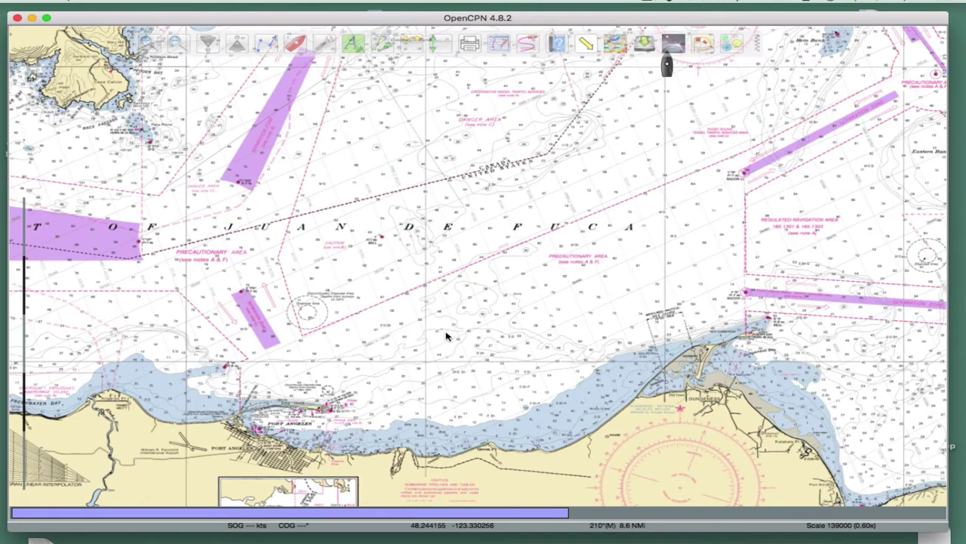
pyautogui.hotkey('ctrl', 'r')
pyautogui.click(427, 312)
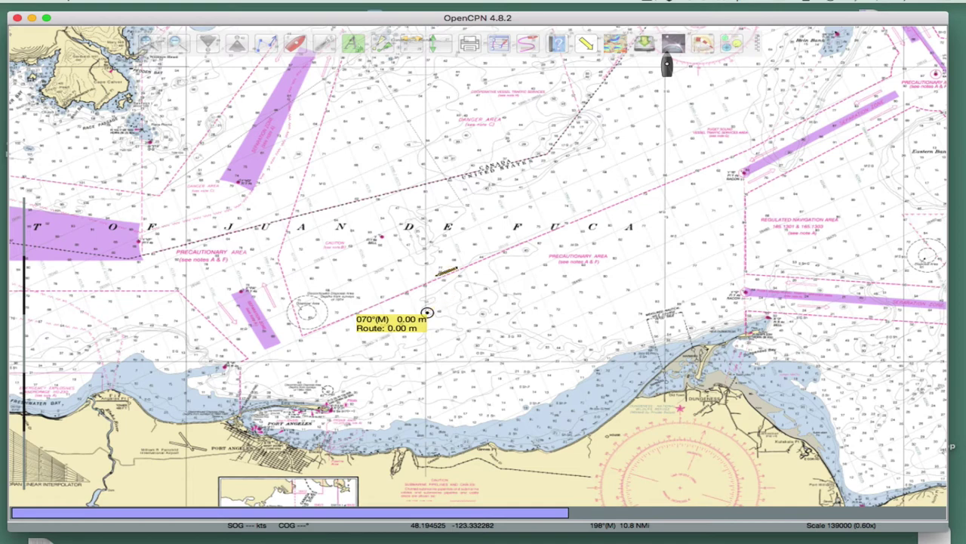
pyautogui.click(426, 176)
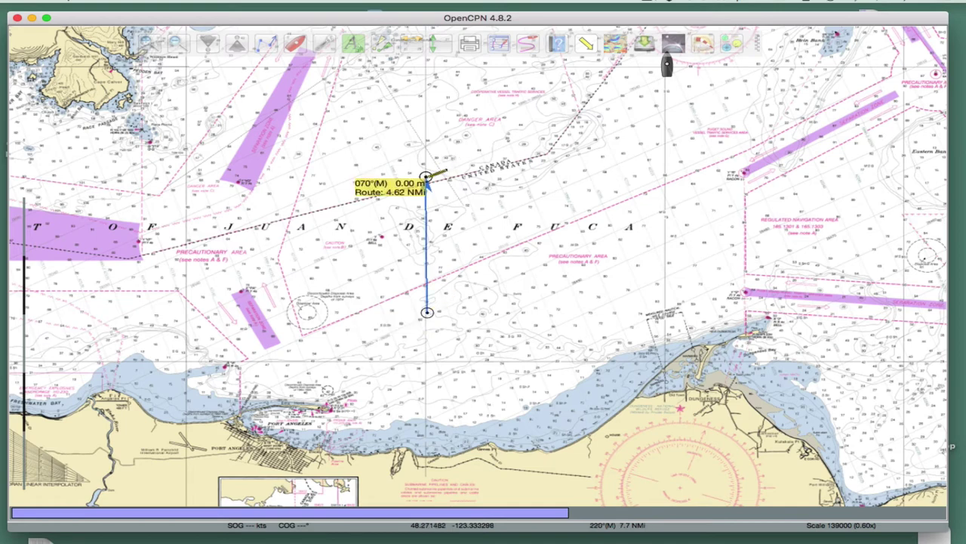
pyautogui.press('Escape')
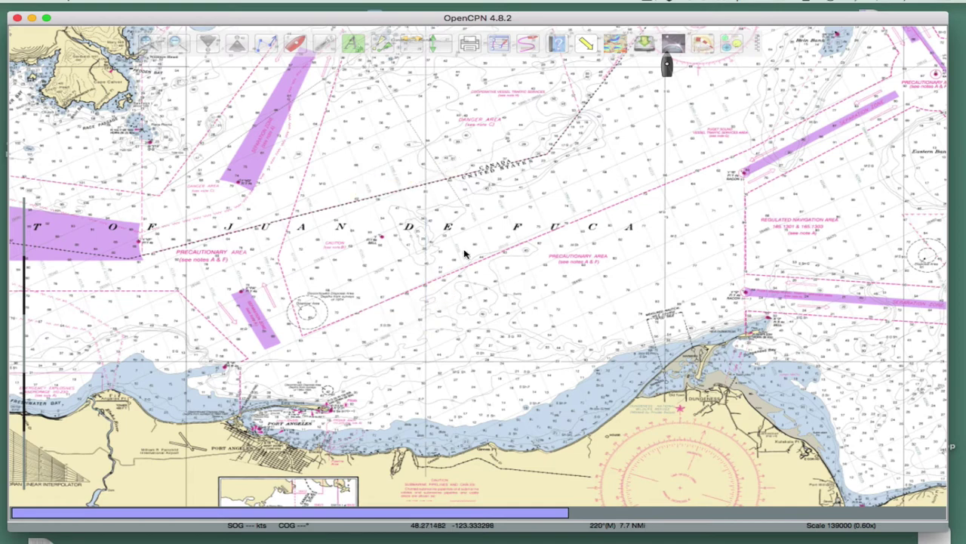
pyautogui.hotkey('ctrl', 'r')
pyautogui.click(426, 322)
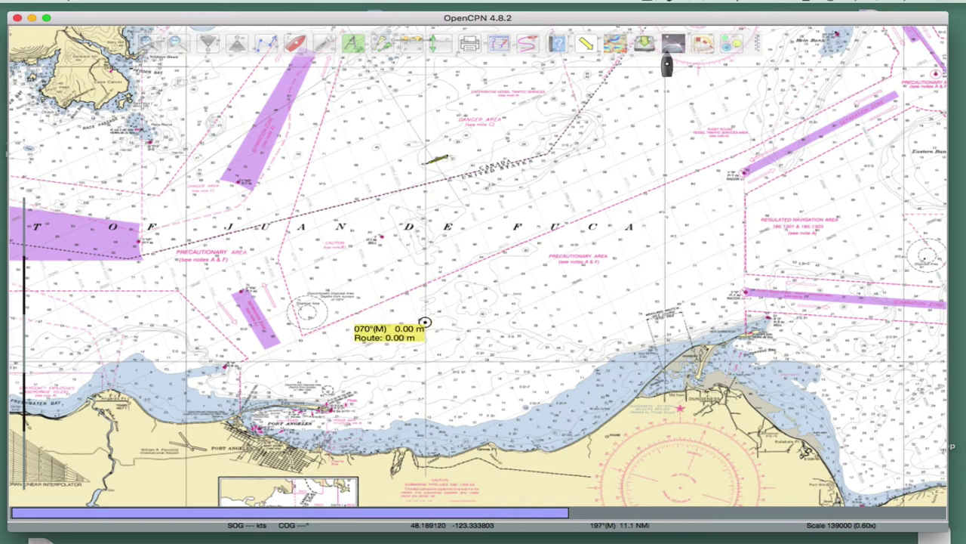
pyautogui.click(426, 163)
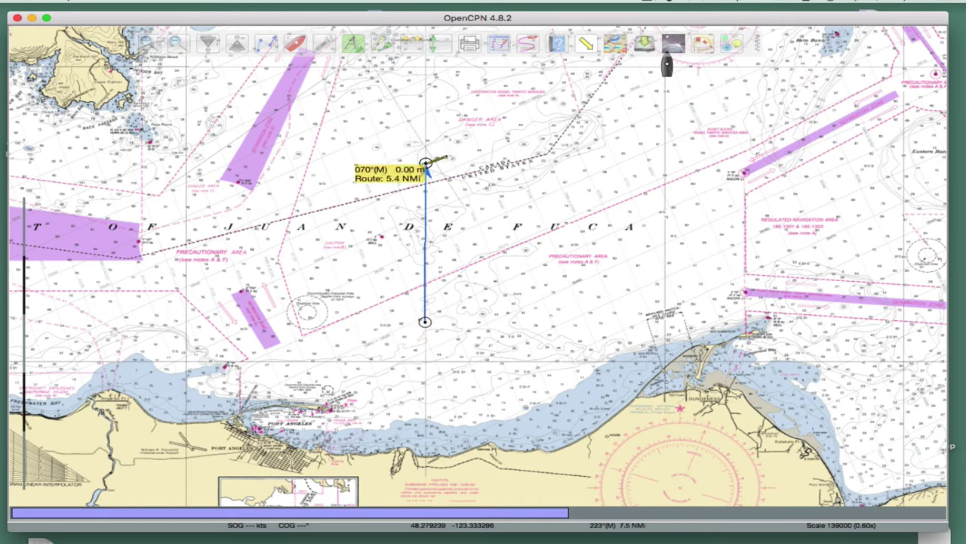
pyautogui.click(612, 189)
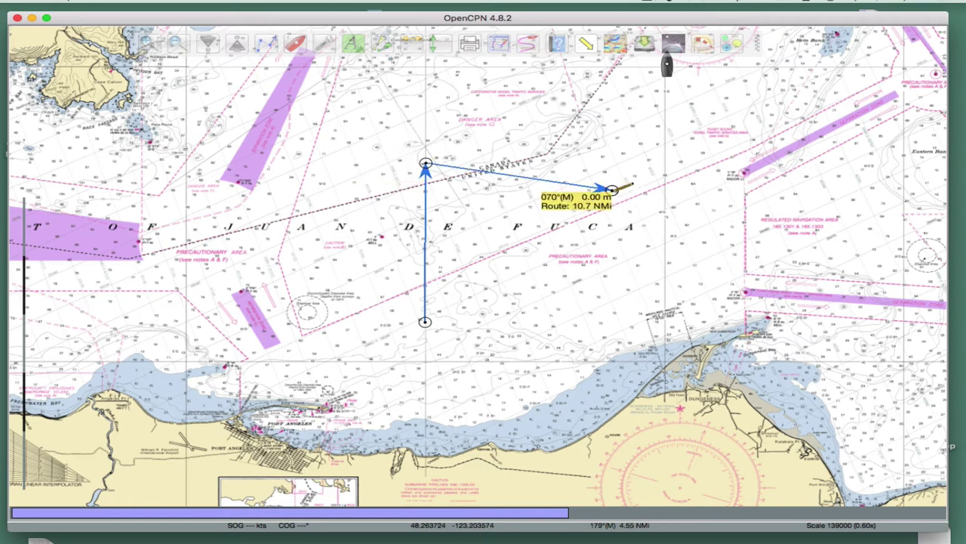
pyautogui.press('Escape')
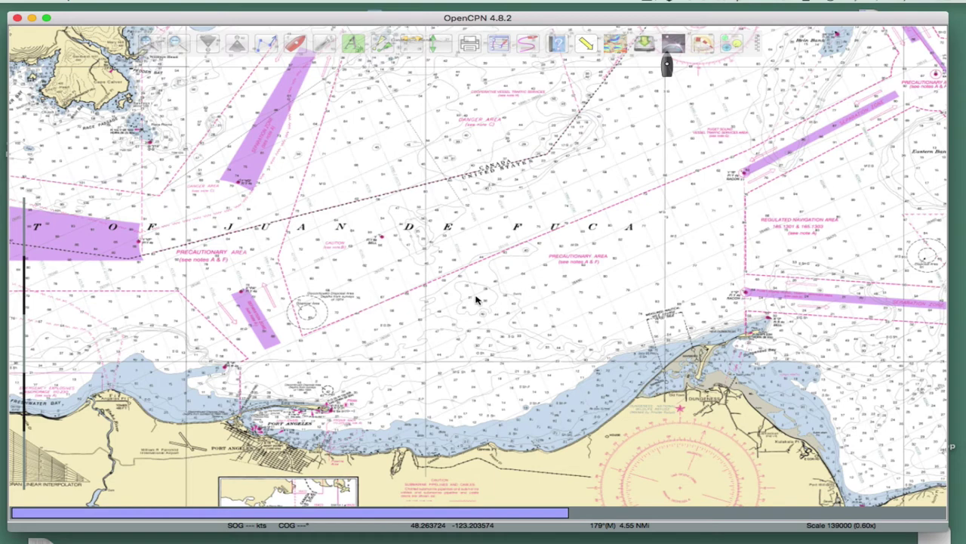
pyautogui.hotkey('ctrl', 'r')
pyautogui.click(427, 265)
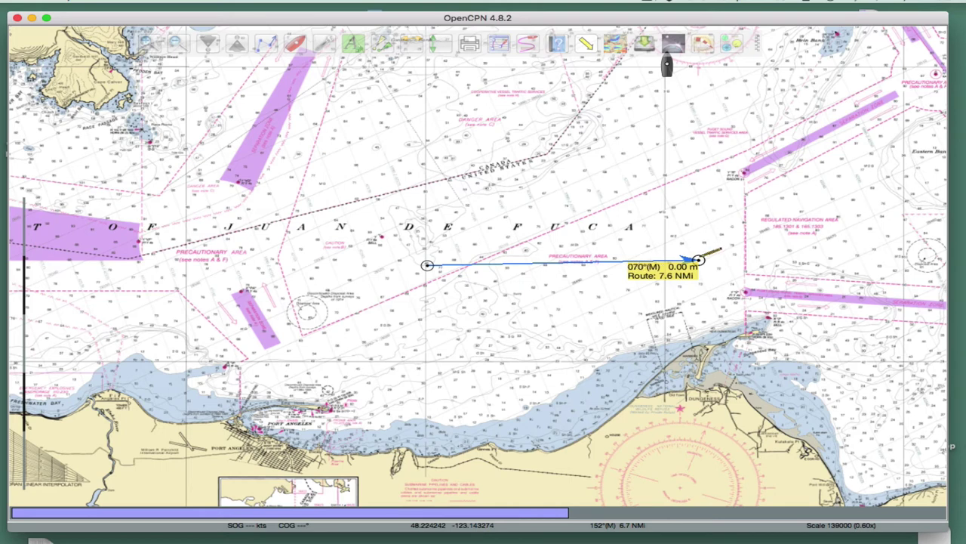
pyautogui.click(698, 260)
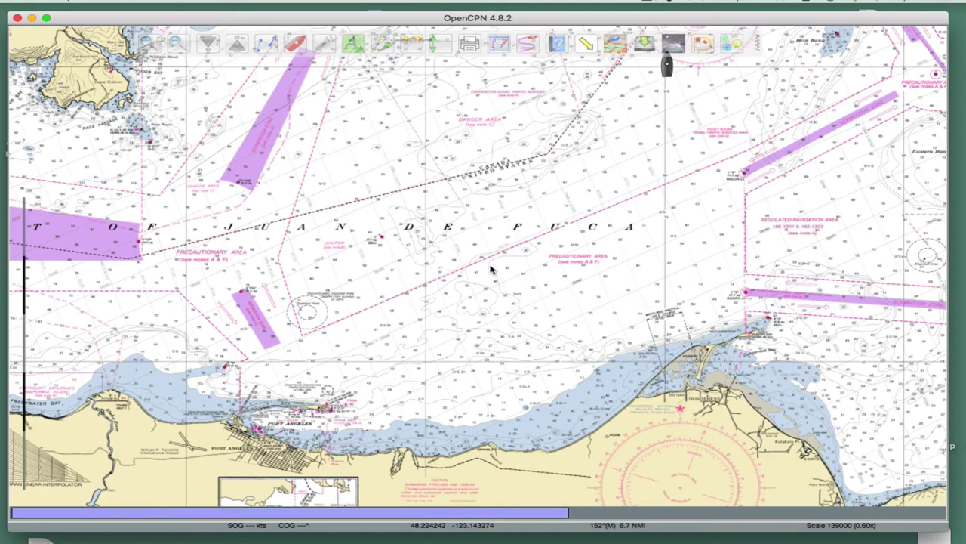
# Set positions to Degrees, Decimal Minutes and turn off magnetic bearings, then apply and close Options
pyautogui.click(328, 48)
pyautogui.click(218, 79)
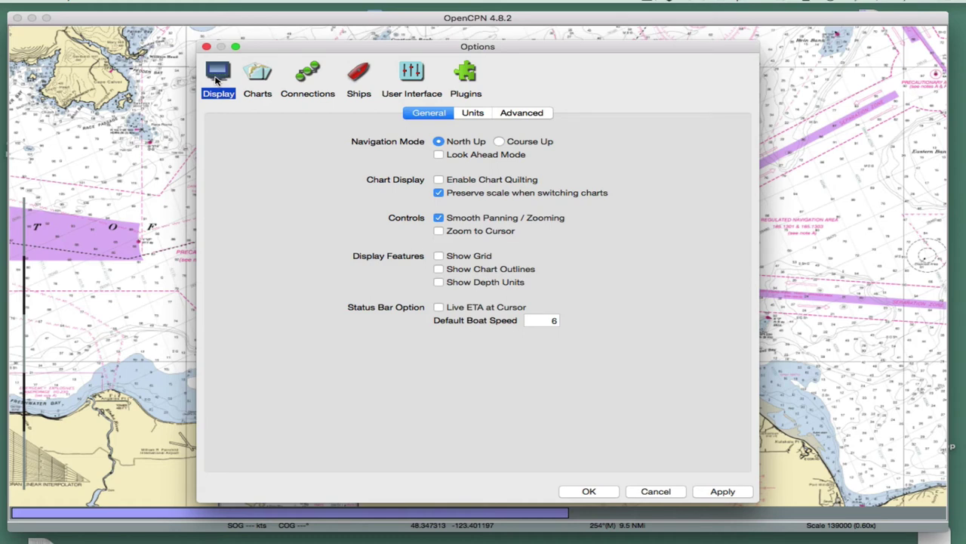
pyautogui.click(474, 113)
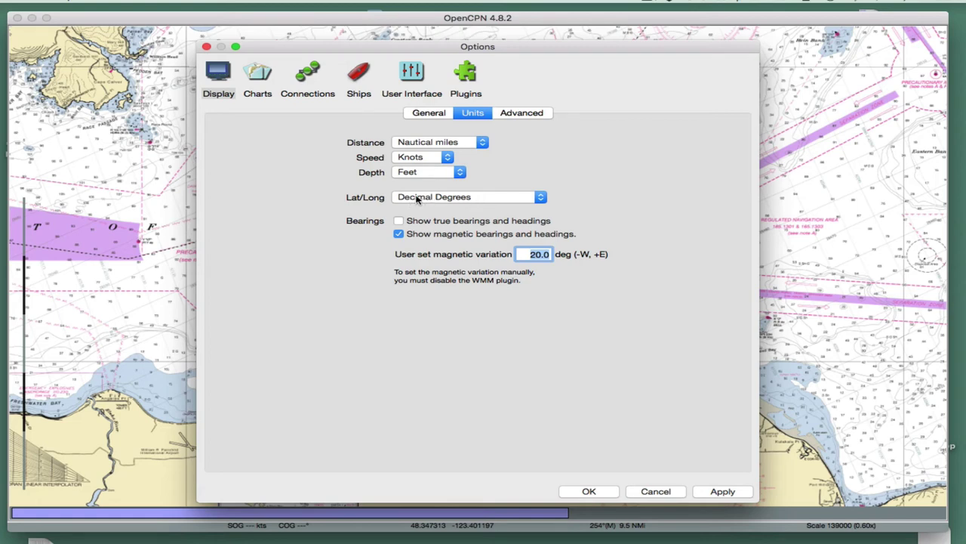
pyautogui.click(486, 198)
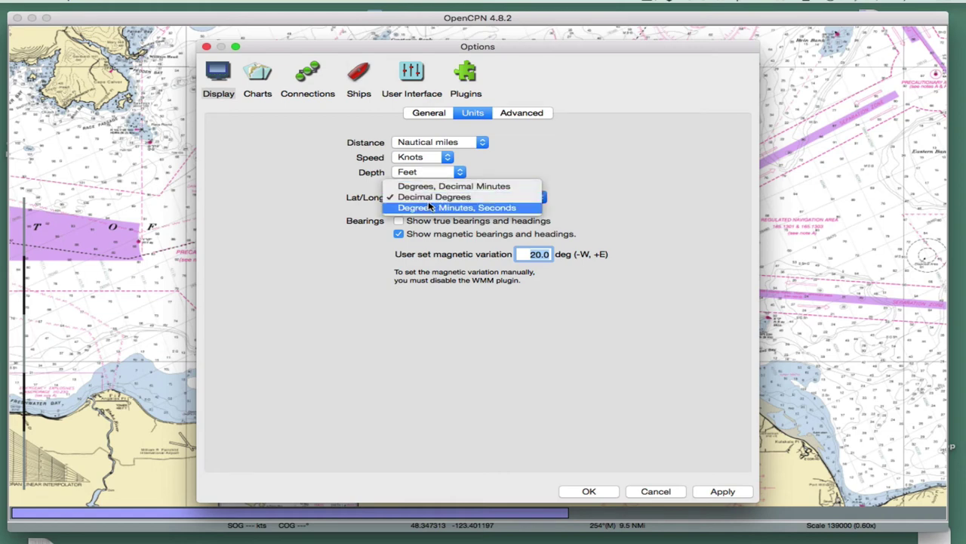
pyautogui.click(451, 188)
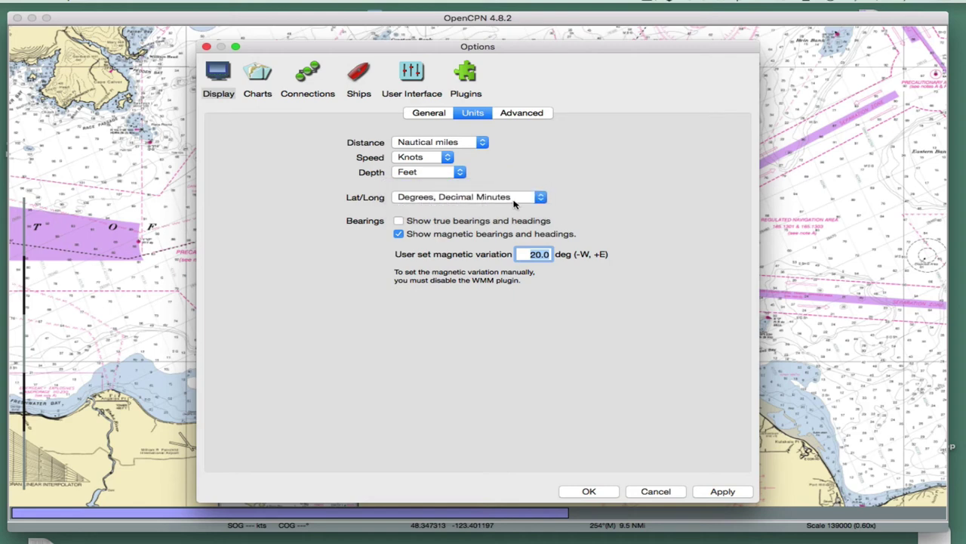
pyautogui.click(639, 195)
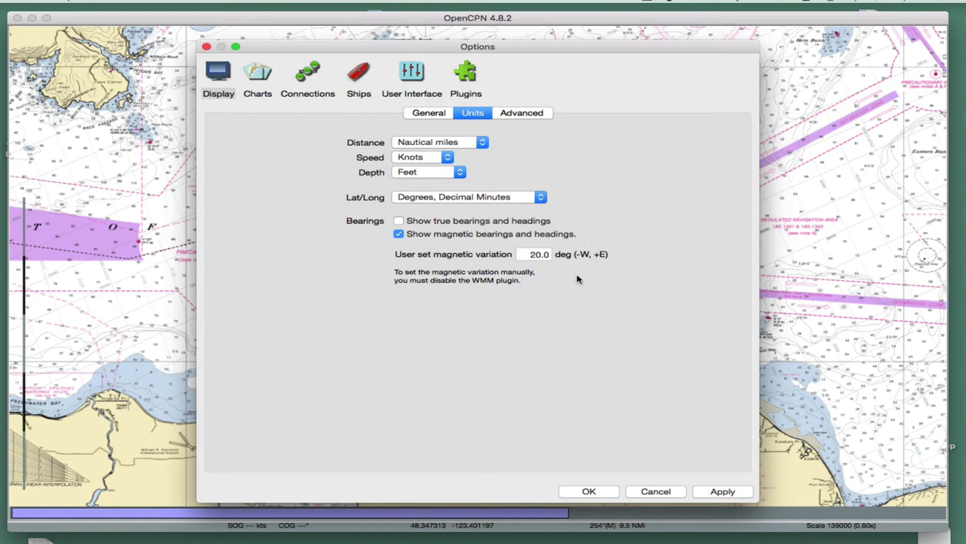
pyautogui.click(400, 235)
pyautogui.click(722, 491)
pyautogui.click(590, 491)
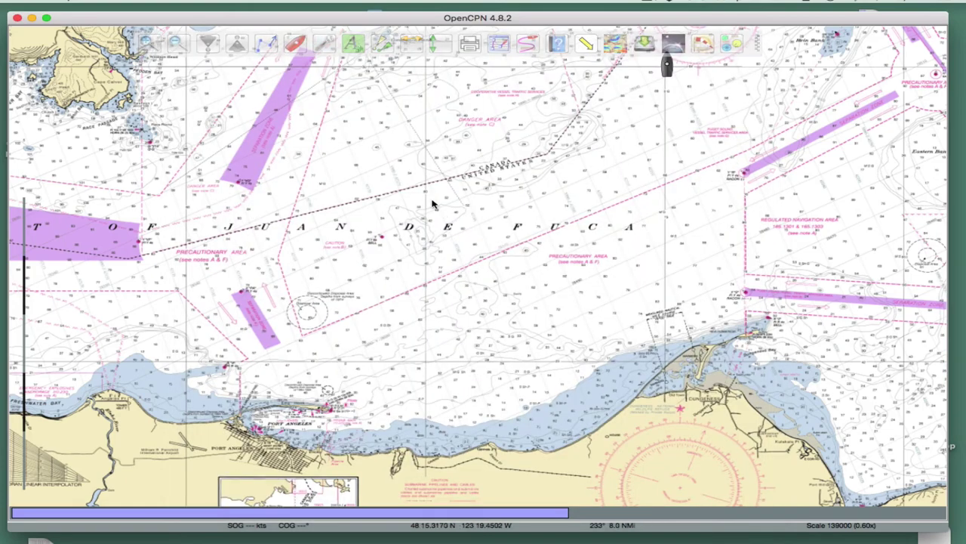
# Pan north to bring Victoria into view and start a measurement route near Constance Bank
pyautogui.scroll(5, 415, 181)
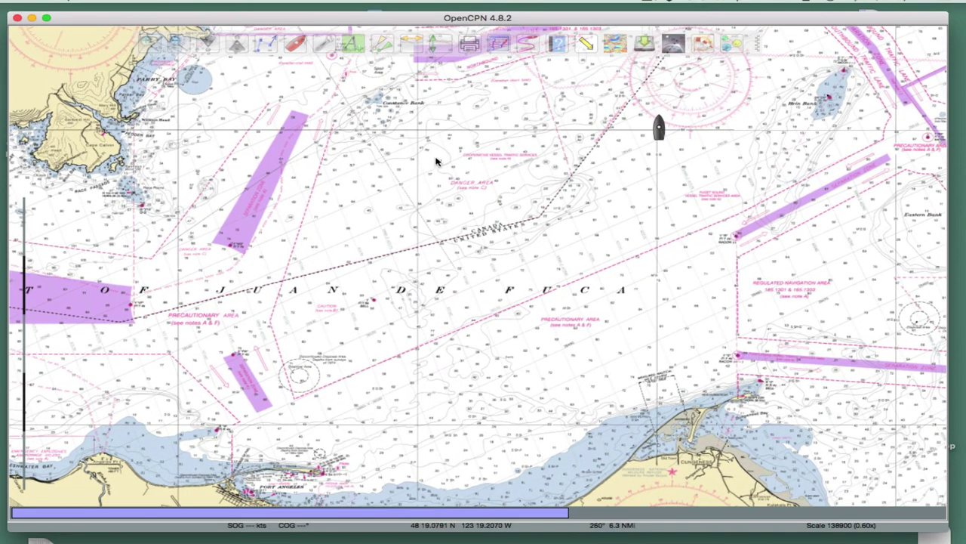
pyautogui.moveTo(438, 156); pyautogui.dragTo(431, 274)
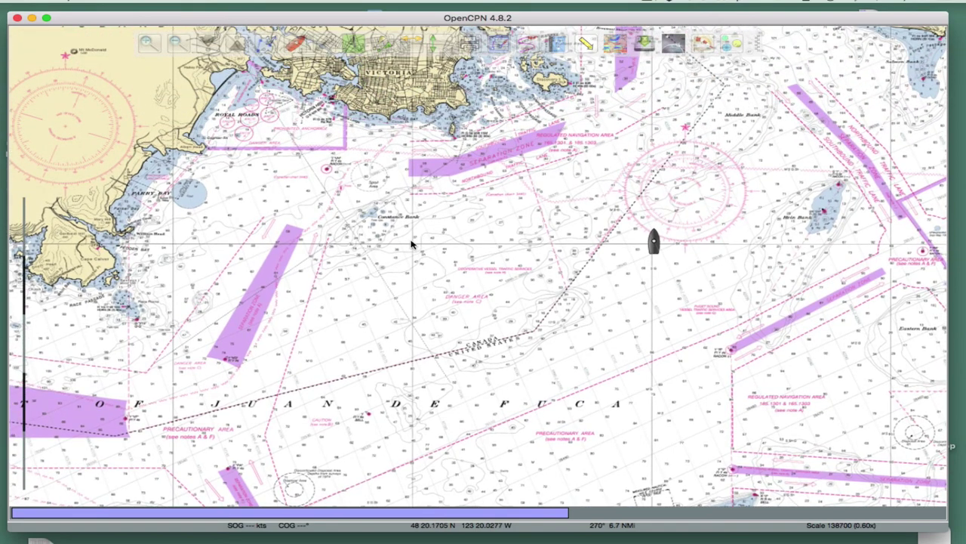
pyautogui.hotkey('ctrl', 'r')
pyautogui.click(413, 243)
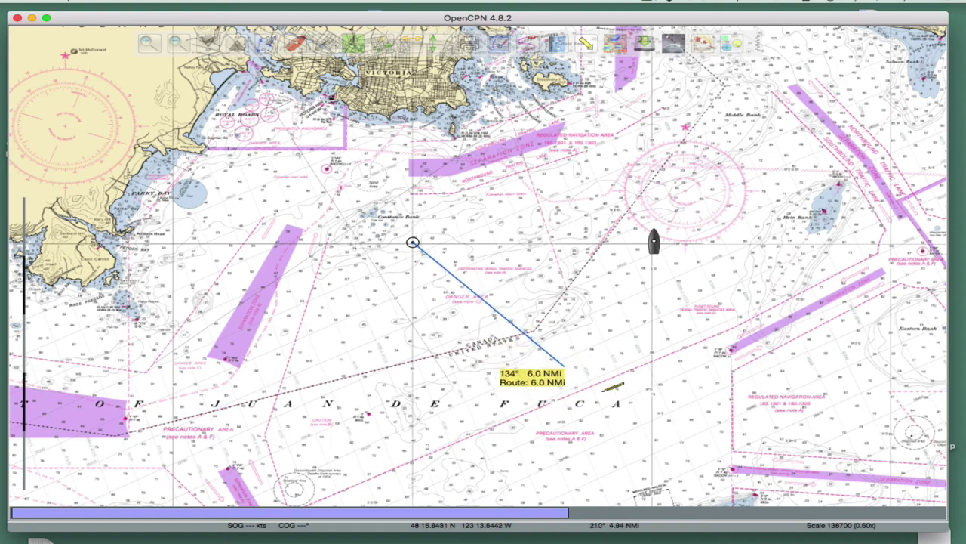
# Cancel the measurement route and switch Units to magnetic instead of true bearings
pyautogui.press('Escape')
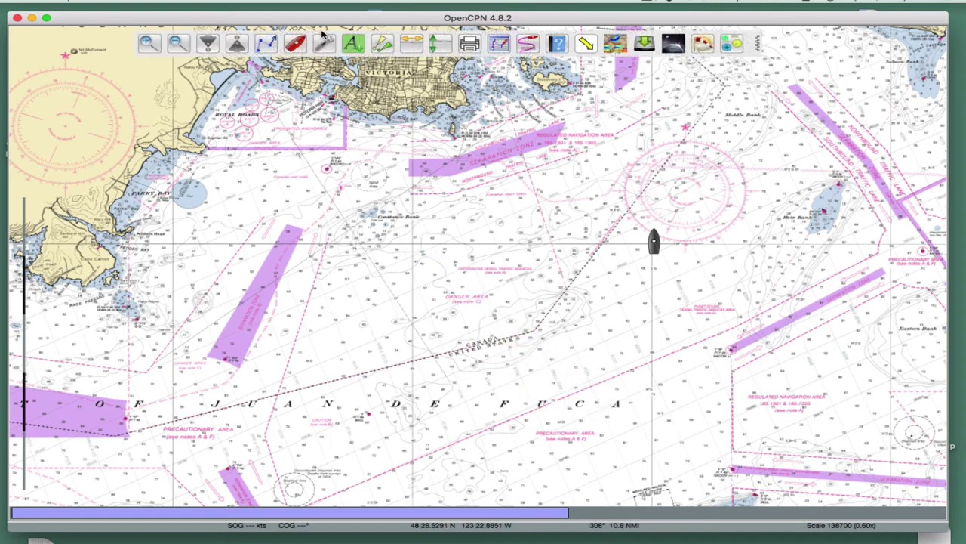
pyautogui.click(321, 44)
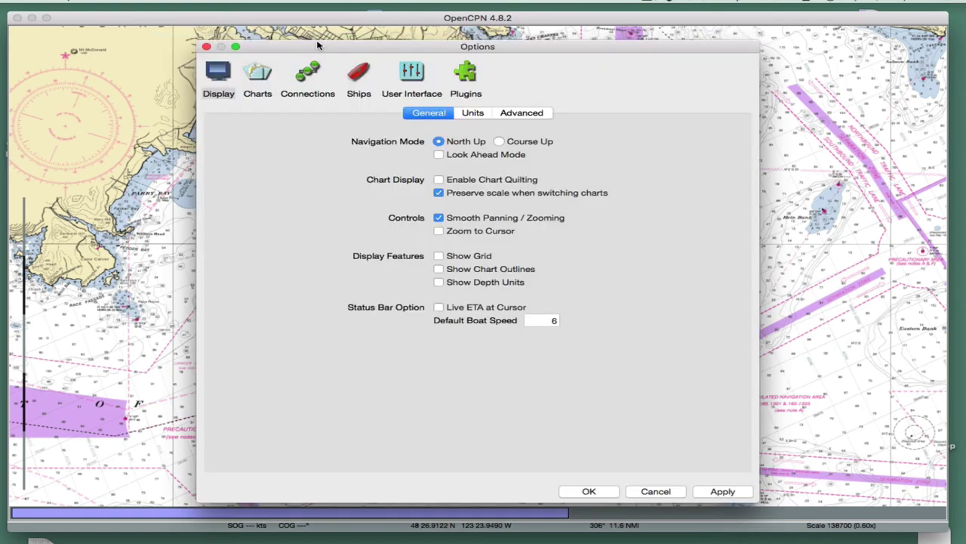
pyautogui.click(473, 114)
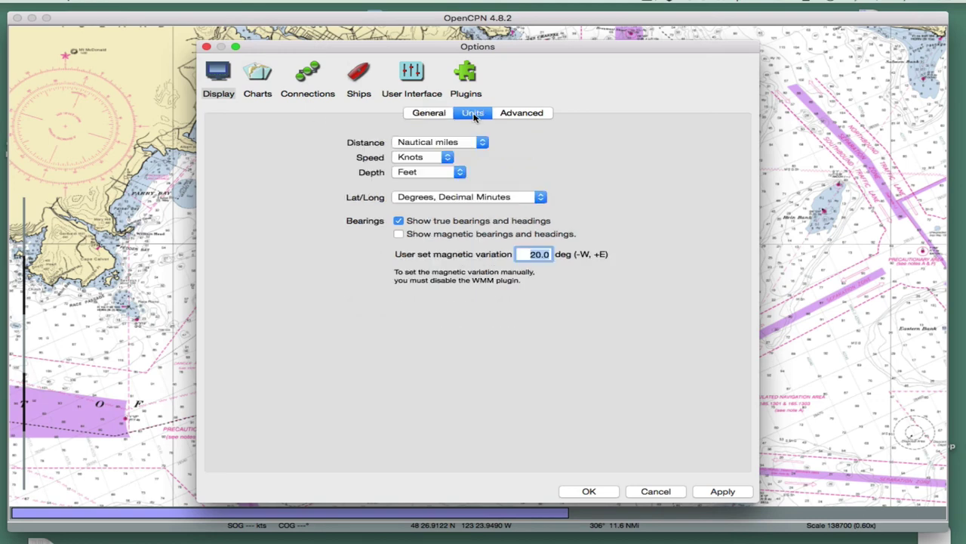
pyautogui.click(399, 234)
pyautogui.click(399, 222)
# Check the magnetic variation stays at 20.0°, then apply and close Options
pyautogui.click(527, 254)
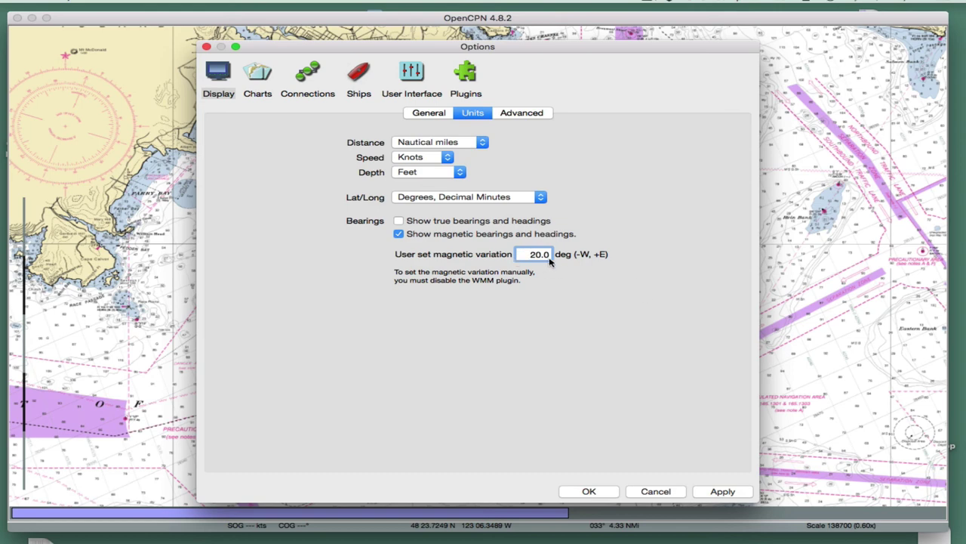
pyautogui.click(610, 354)
pyautogui.moveTo(529, 254); pyautogui.dragTo(547, 256)
pyautogui.click(550, 279)
pyautogui.moveTo(530, 254); pyautogui.dragTo(553, 262)
pyautogui.click(553, 329)
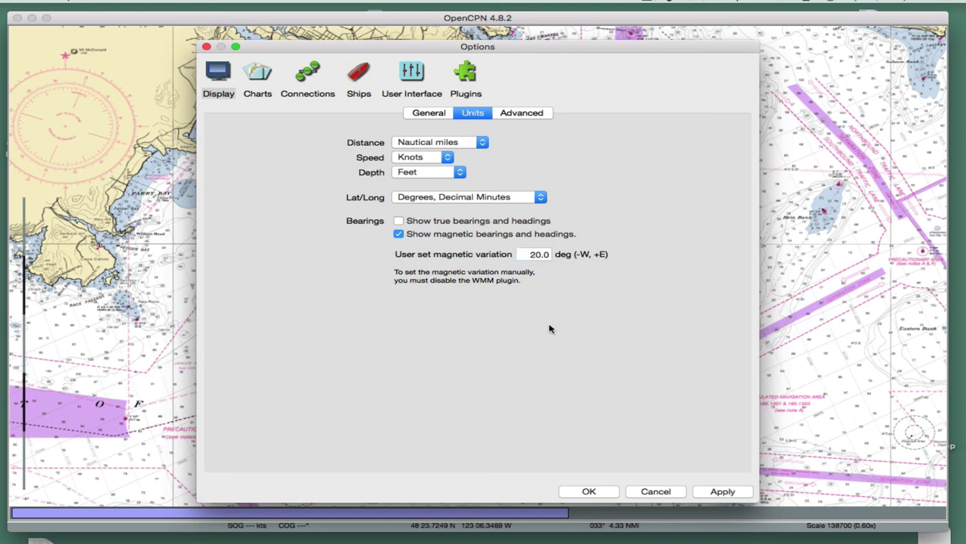
pyautogui.click(721, 492)
pyautogui.click(605, 492)
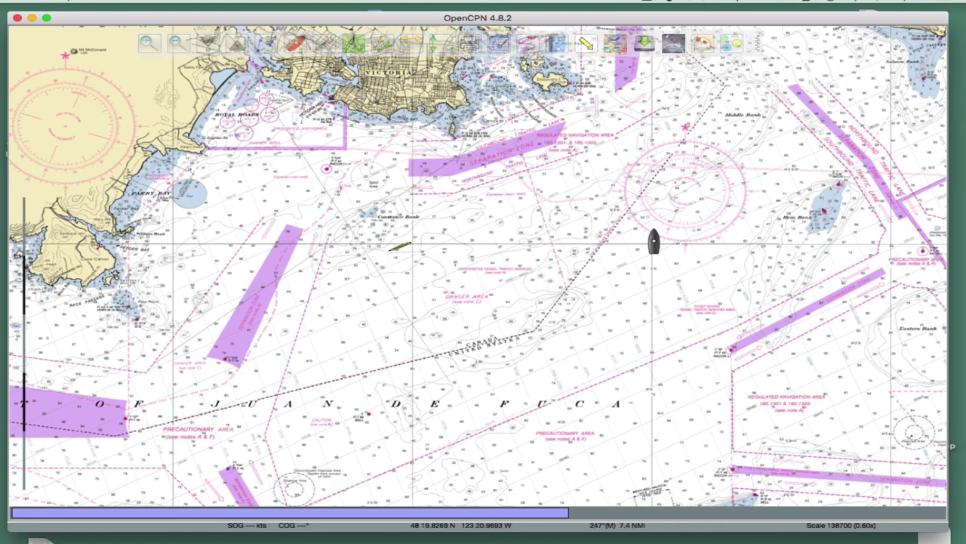
pyautogui.hotkey('ctrl', 'r')
pyautogui.click(414, 243)
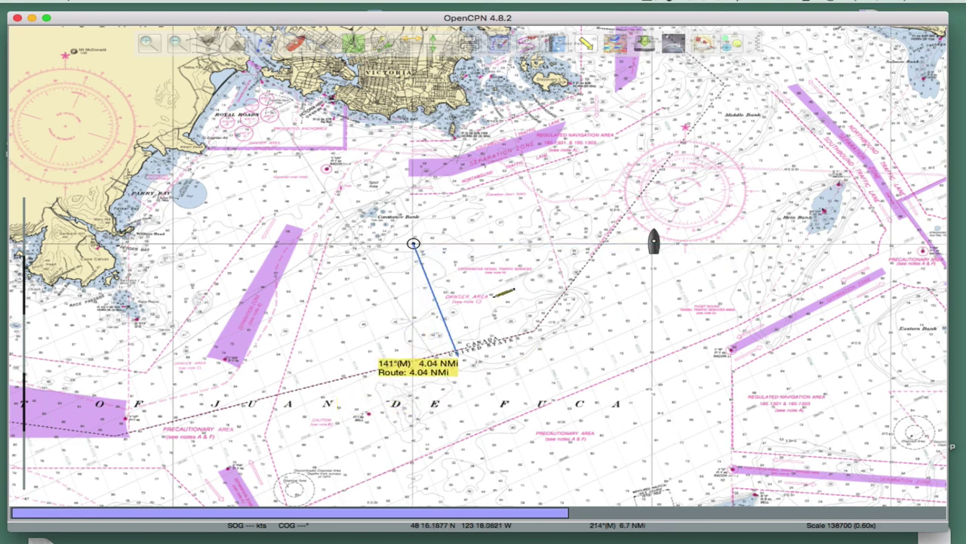
pyautogui.click(565, 155)
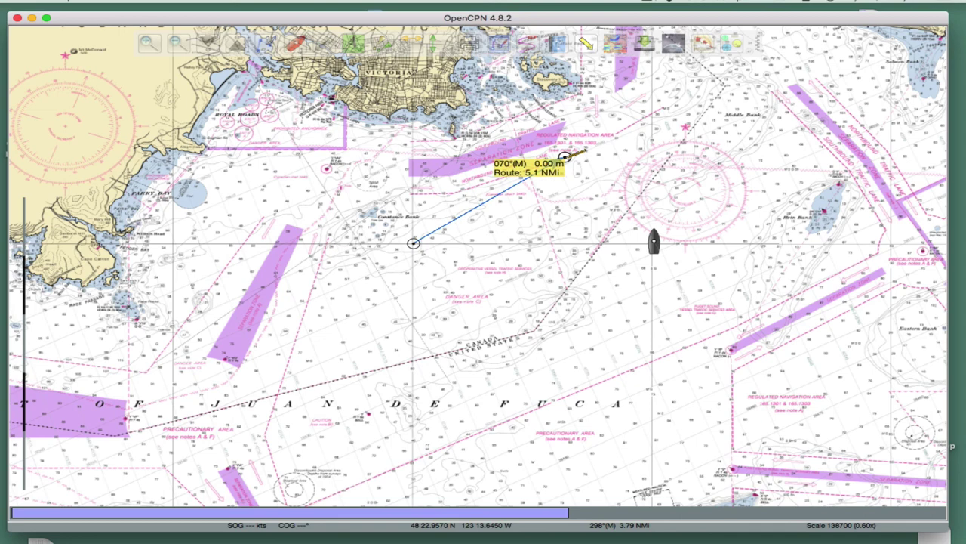
pyautogui.press('Escape')
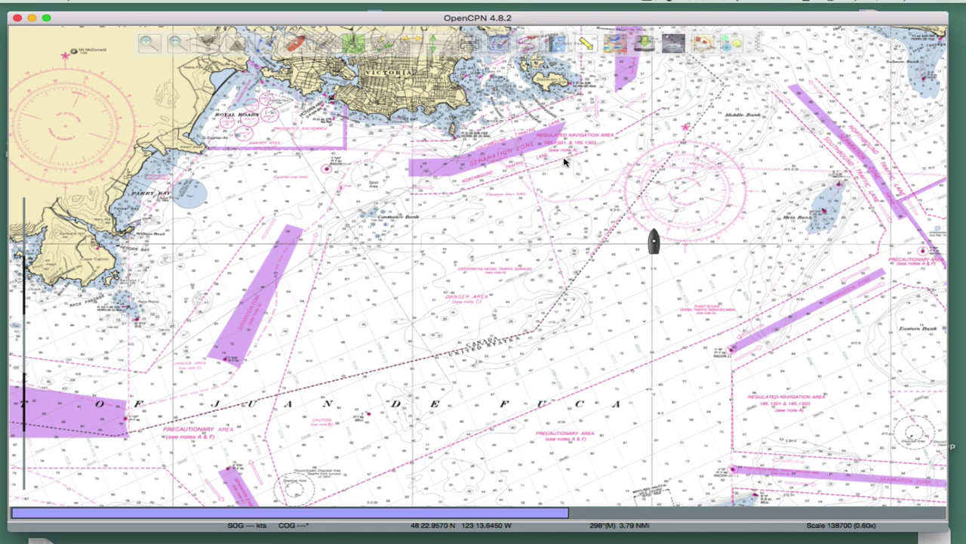